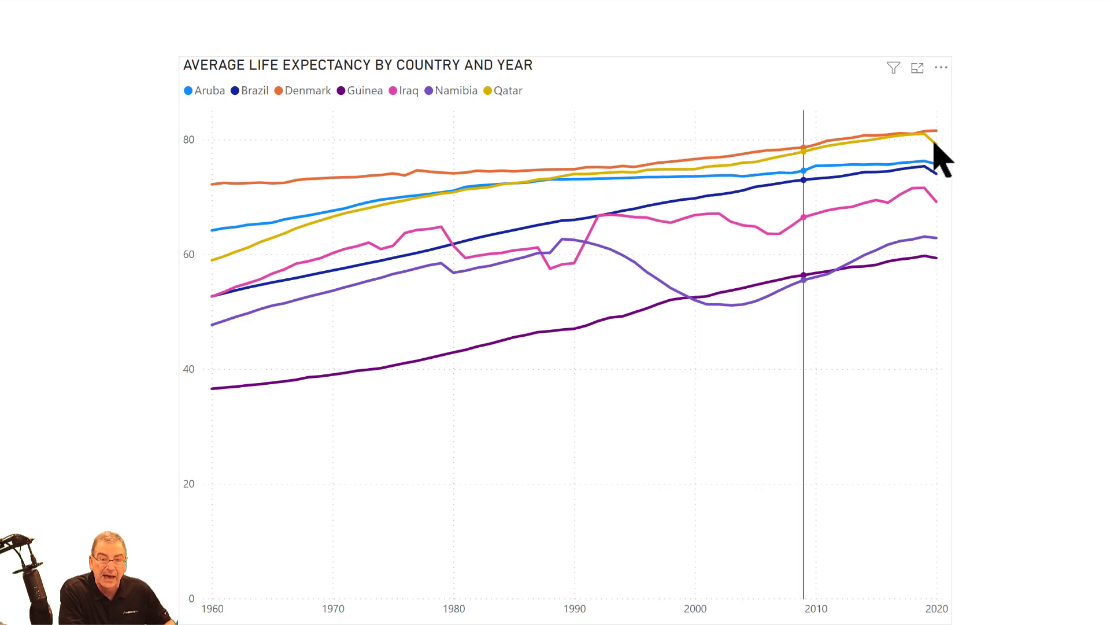
Step: Look over the Small Multiples page, then return to the first page's multi-line chart
{"action": "mouse_move", "coordinate": [925, 144]}
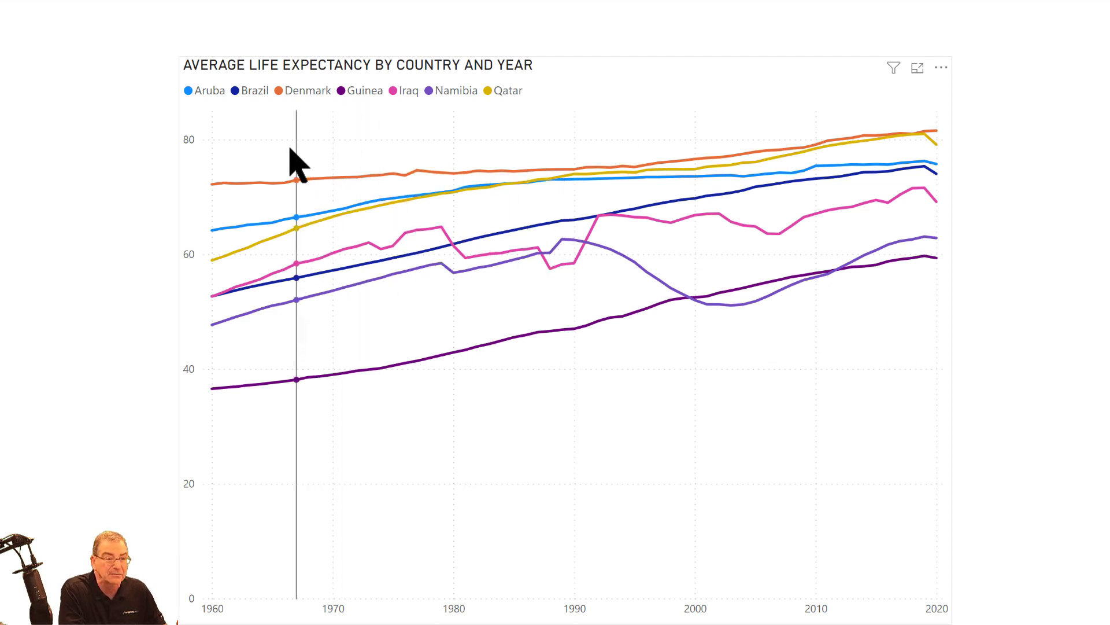
{"action": "mouse_move", "coordinate": [291, 148]}
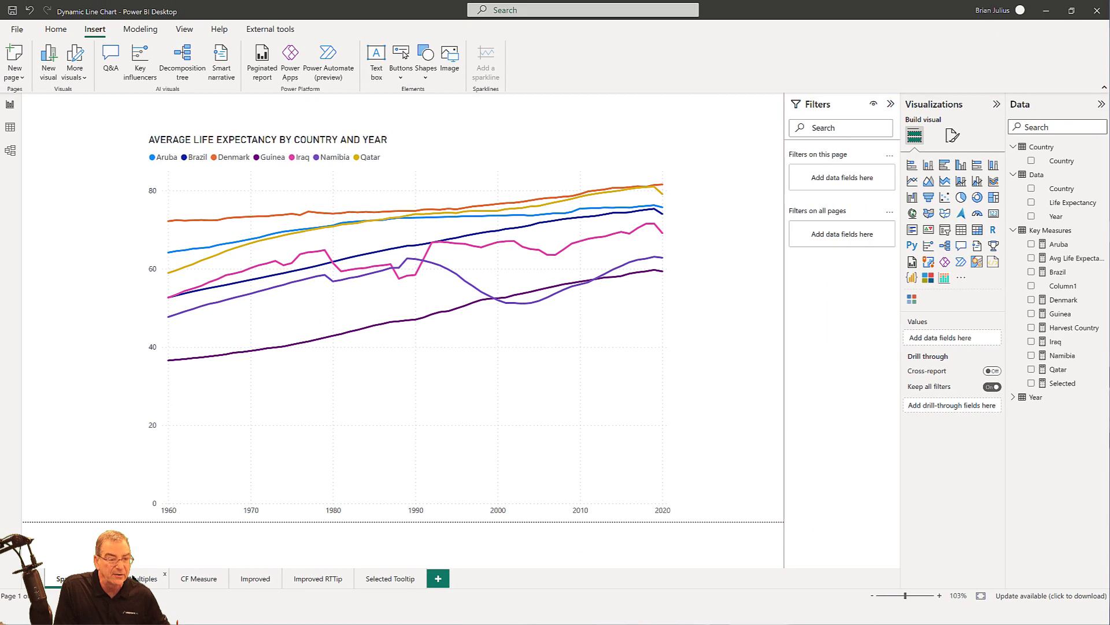
{"action": "left_click", "coordinate": [134, 578]}
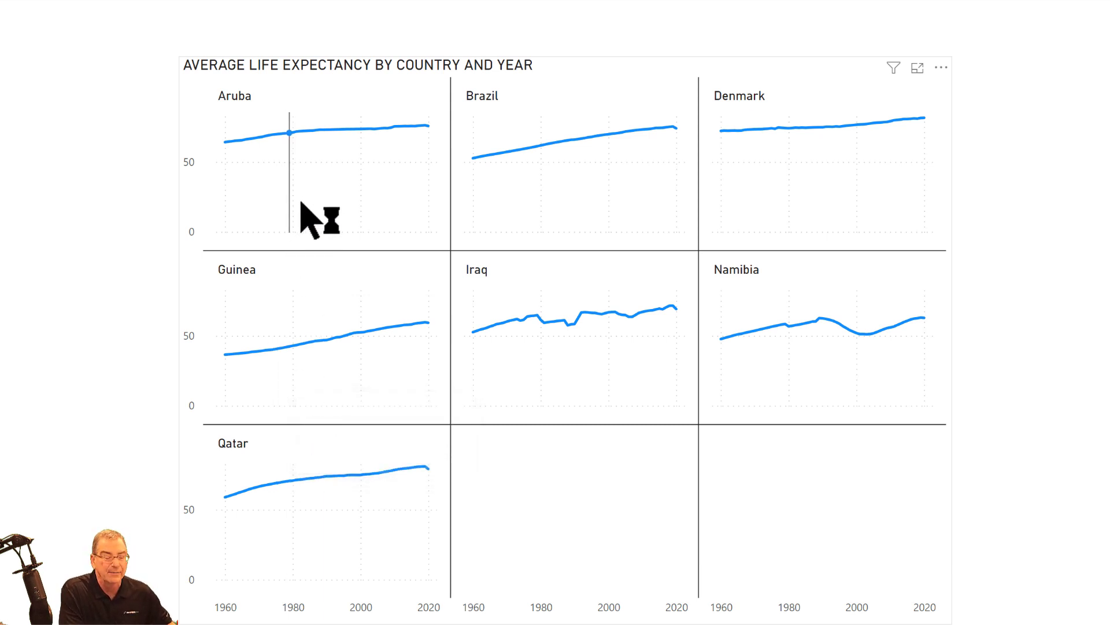
{"action": "mouse_move", "coordinate": [313, 198]}
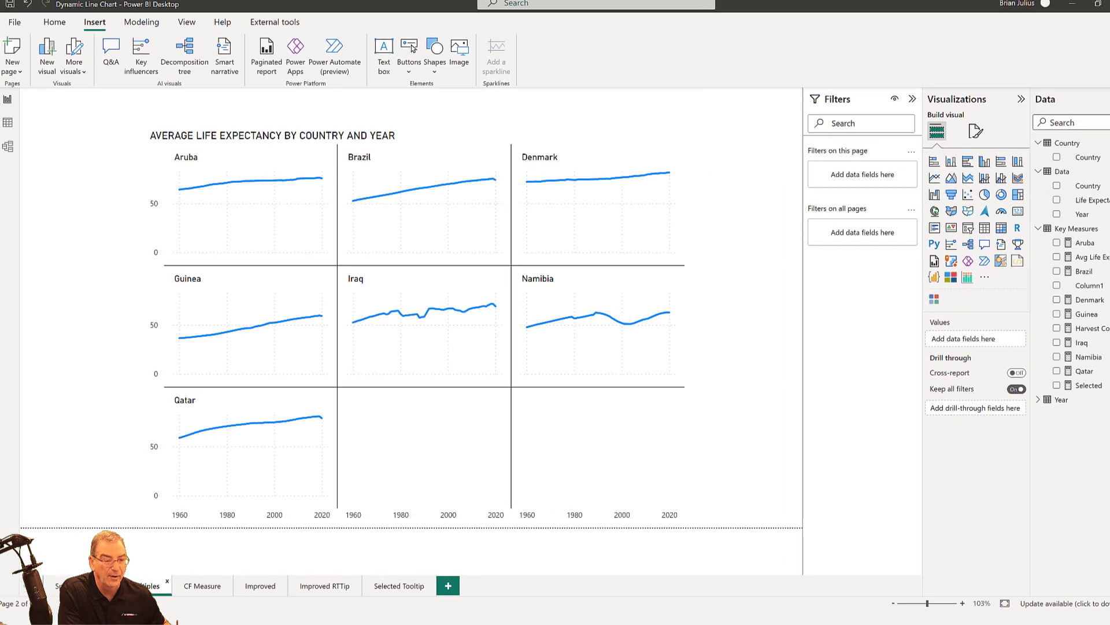
{"action": "left_click", "coordinate": [64, 578]}
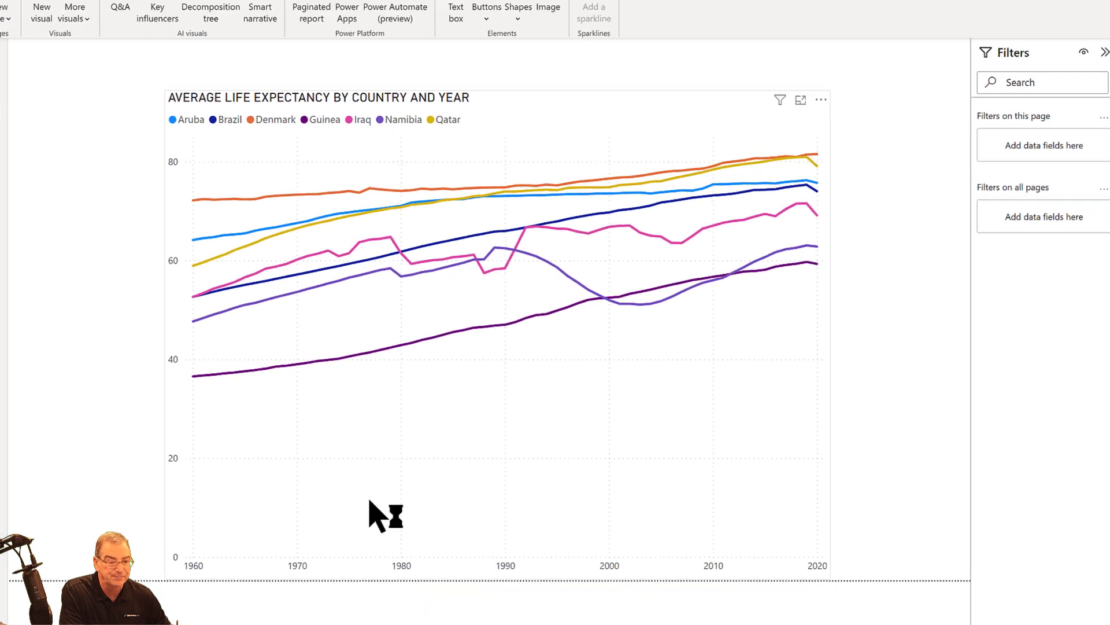
Step: Preview the Improved report page, then go back to the first report page
{"action": "left_click", "coordinate": [248, 577]}
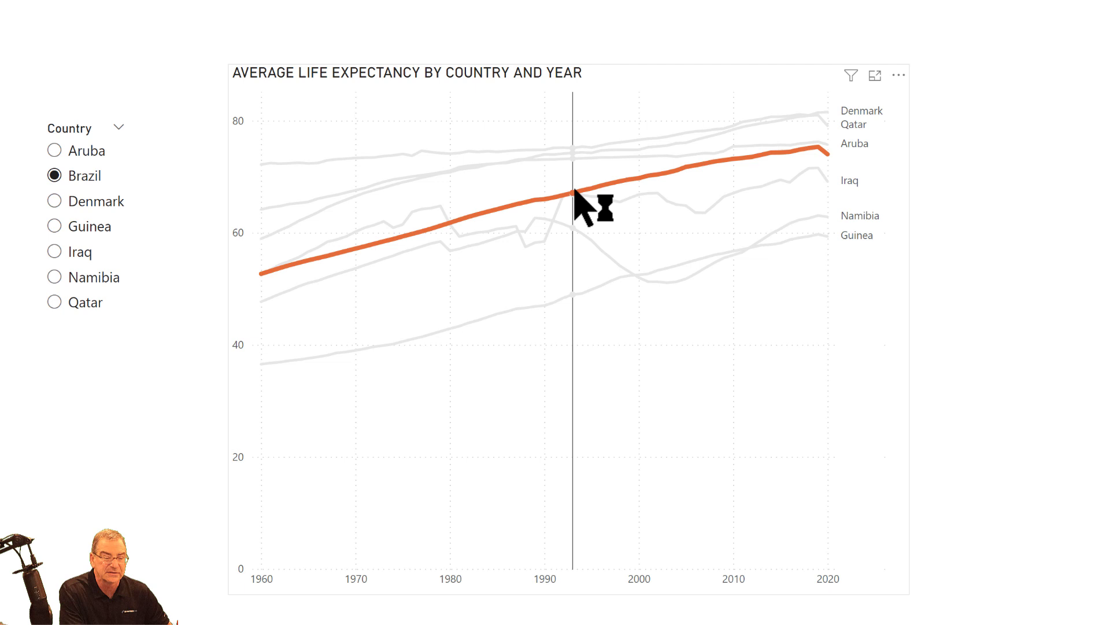
{"action": "mouse_move", "coordinate": [575, 190]}
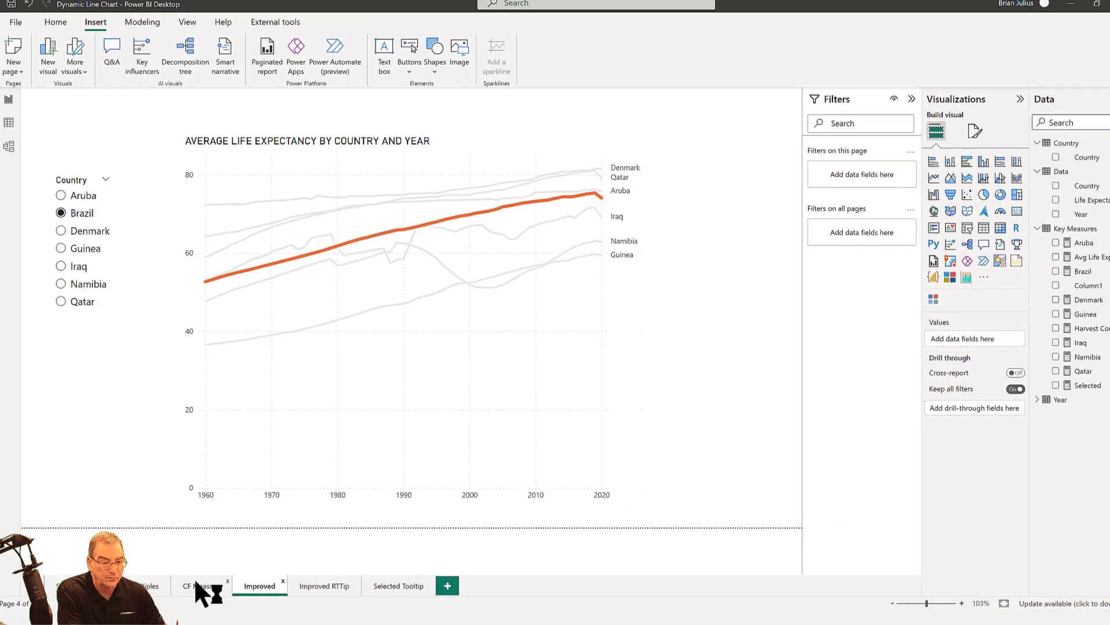
{"action": "left_click", "coordinate": [196, 583]}
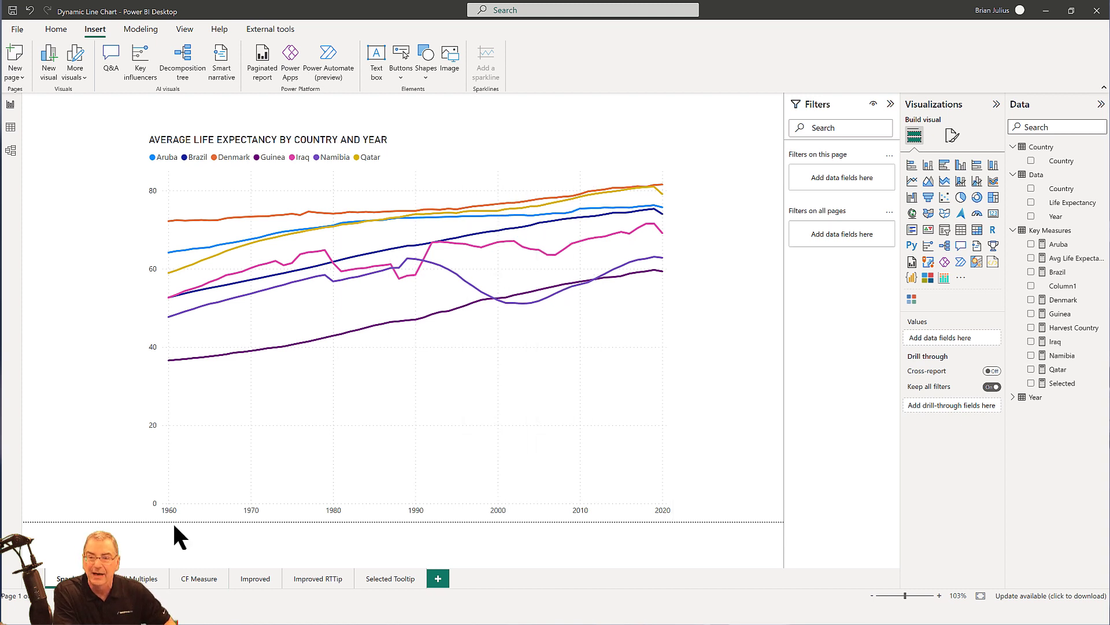
Step: Inspect the first page's formatting and the life expectancy chart's line settings
{"action": "left_click", "coordinate": [953, 133]}
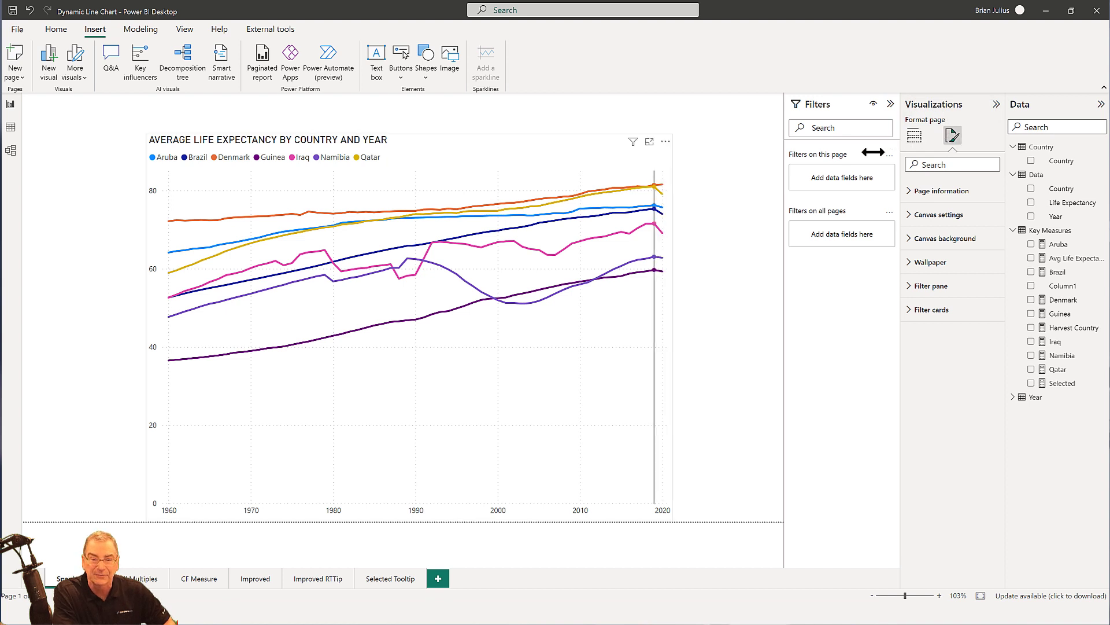
{"action": "left_click", "coordinate": [672, 196]}
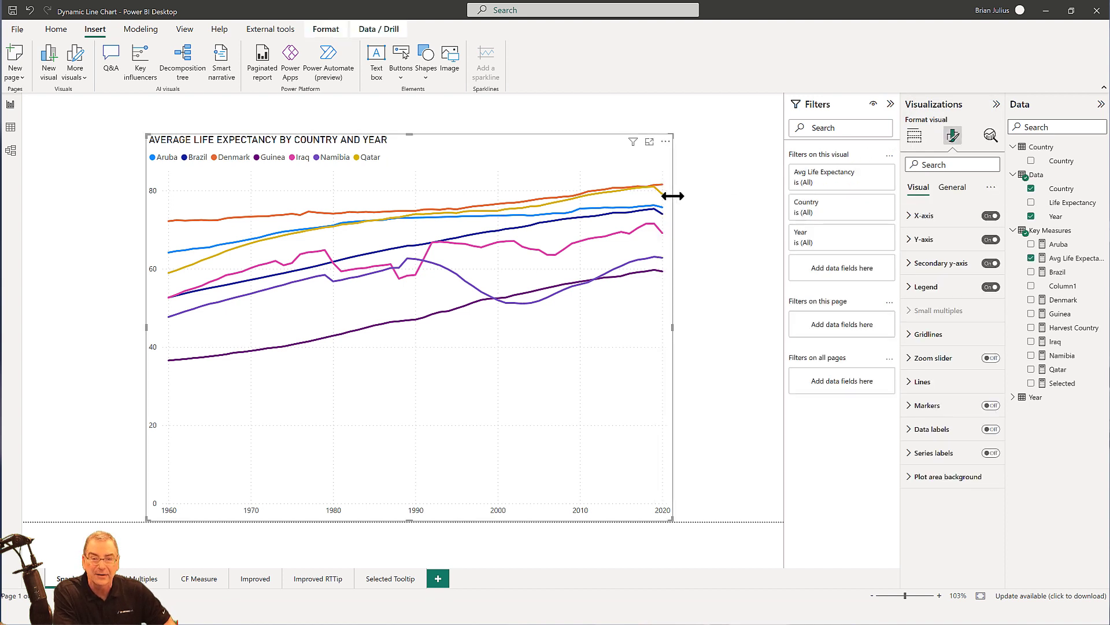
{"action": "left_click", "coordinate": [928, 381]}
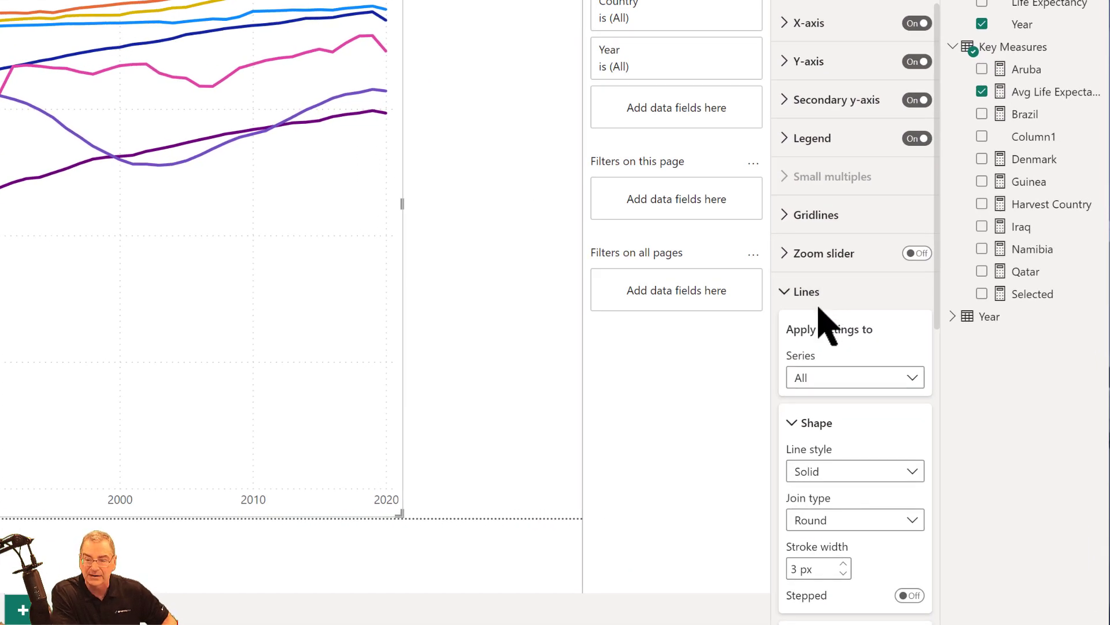
{"action": "scroll", "coordinate": [849, 448], "scroll_direction": "down", "scroll_amount": 5}
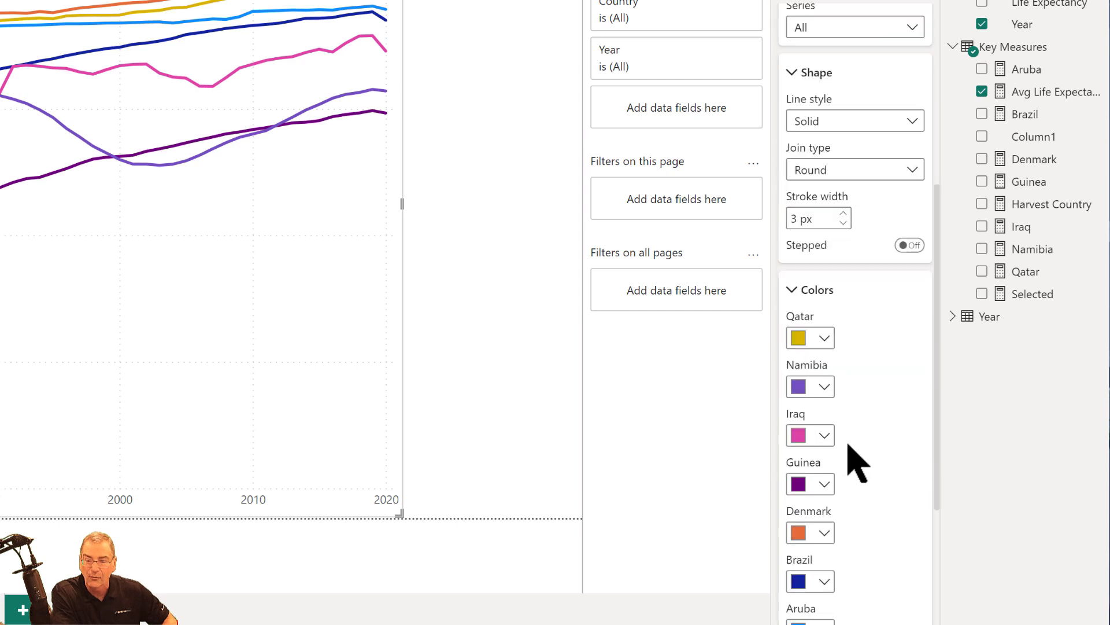
{"action": "scroll", "coordinate": [858, 463], "scroll_direction": "down", "scroll_amount": 2}
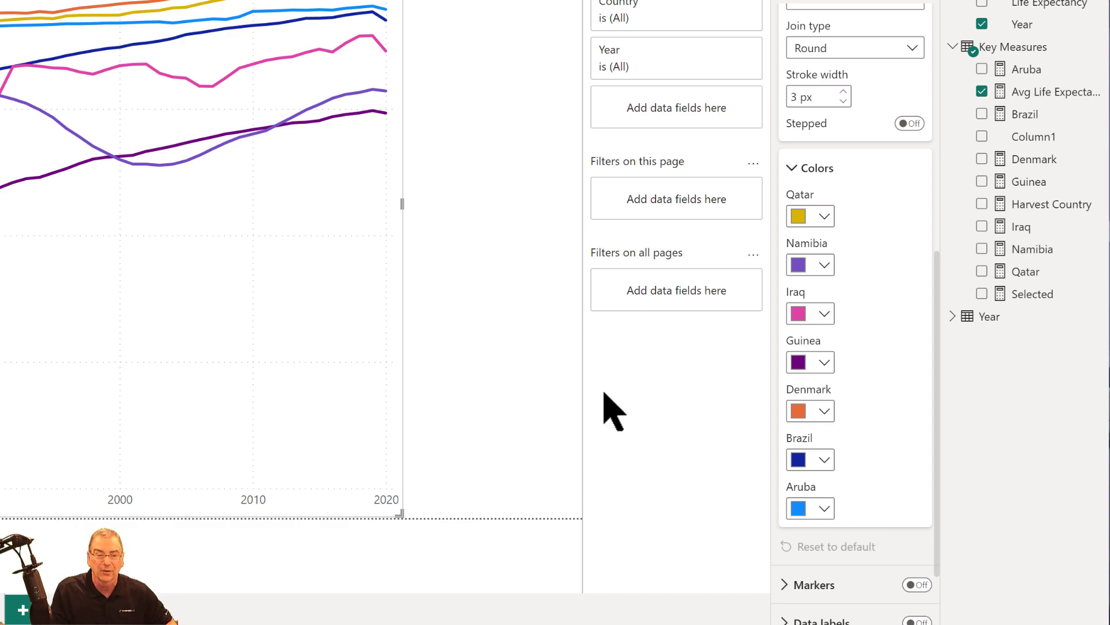
{"action": "left_click", "coordinate": [541, 349]}
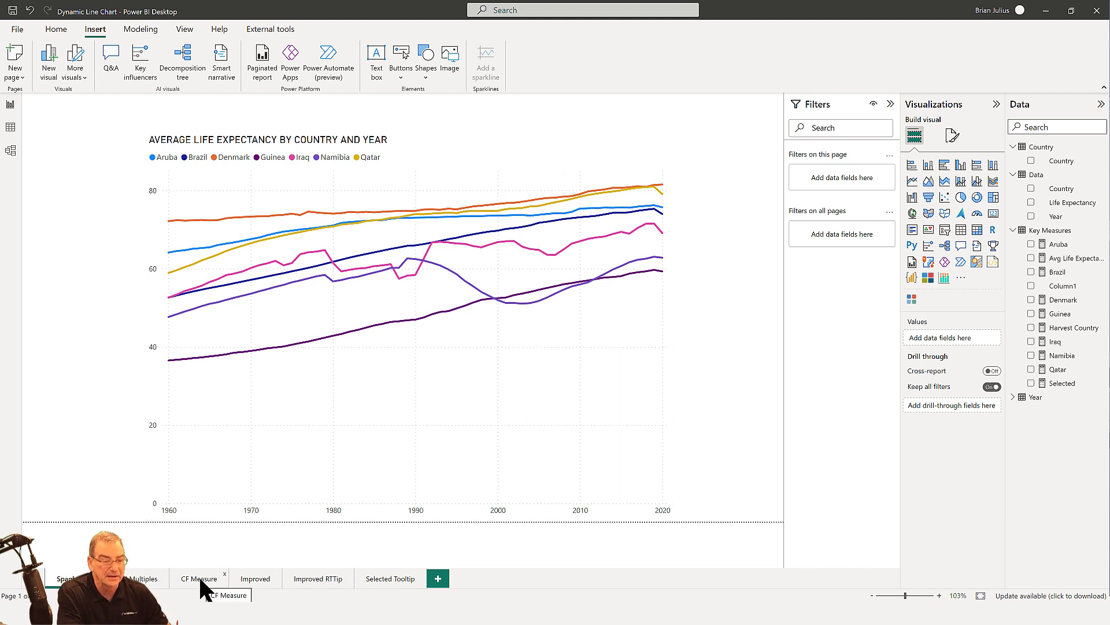
Step: On the Improved page, select the Brazil-highlighted line chart to view its fields
{"action": "left_click", "coordinate": [266, 578]}
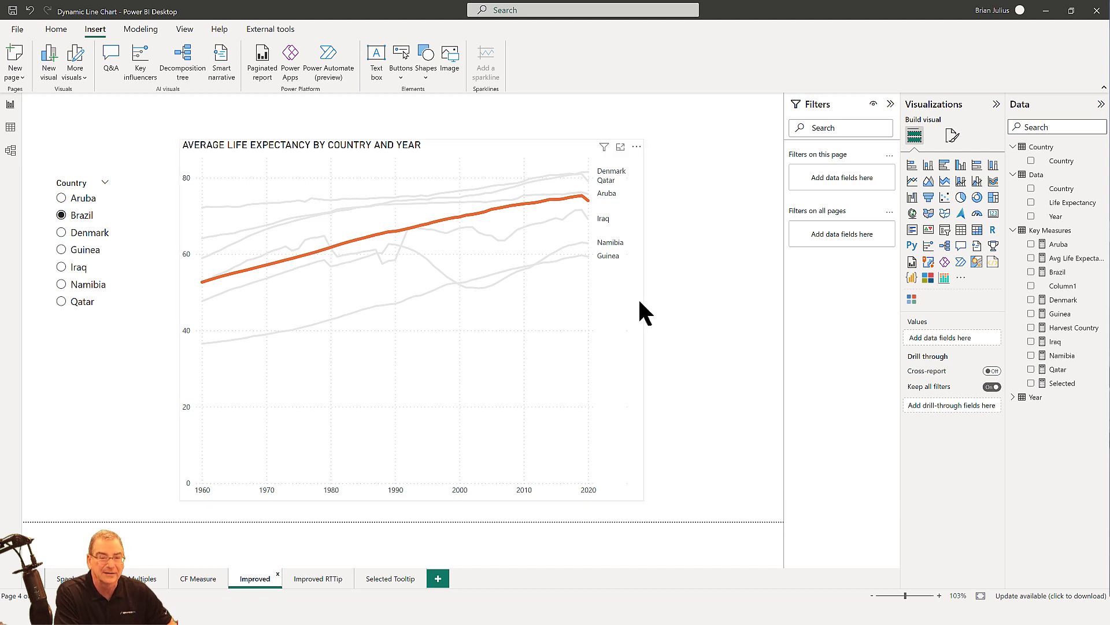
{"action": "left_click", "coordinate": [640, 301]}
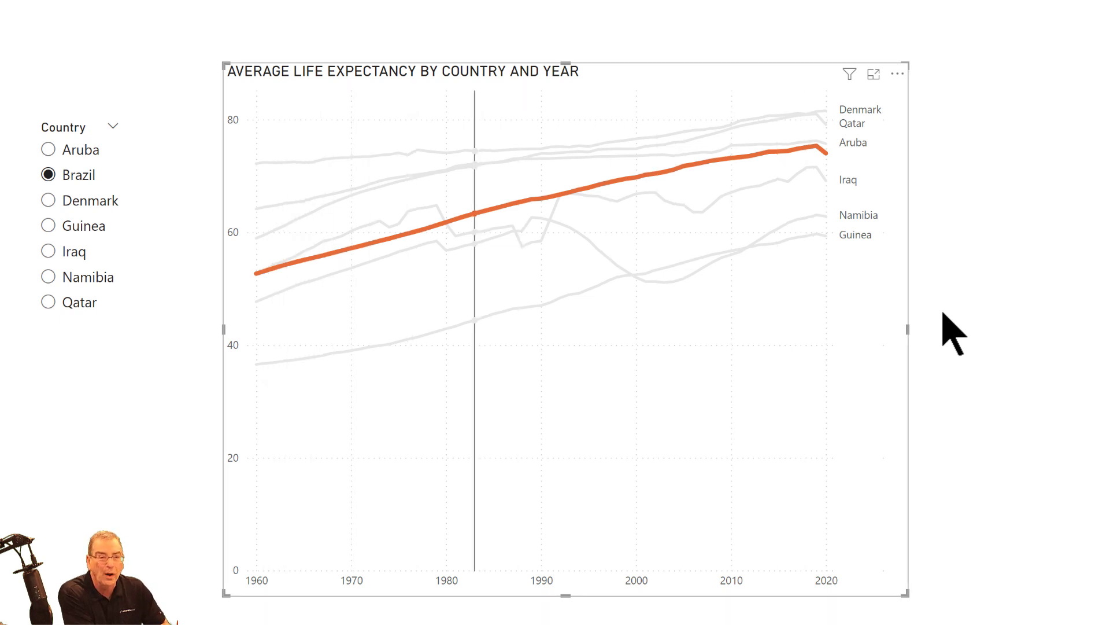
{"action": "mouse_move", "coordinate": [842, 317]}
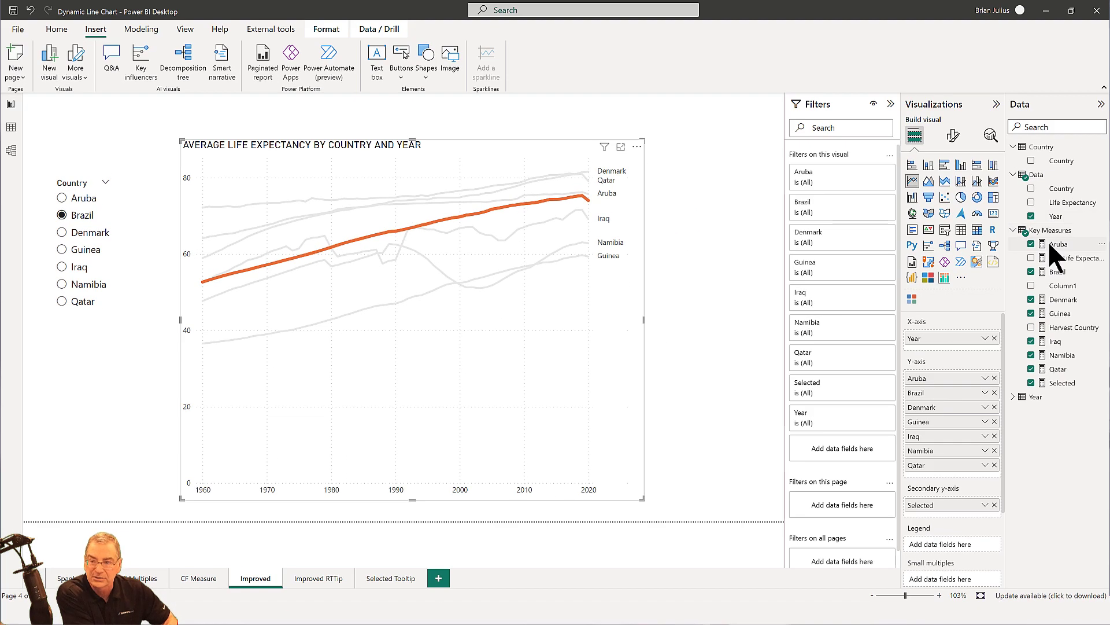
Step: Review the Aruba, Brazil, Denmark and Guinea Key Measures formulas in the formula bar
{"action": "left_click", "coordinate": [1058, 244]}
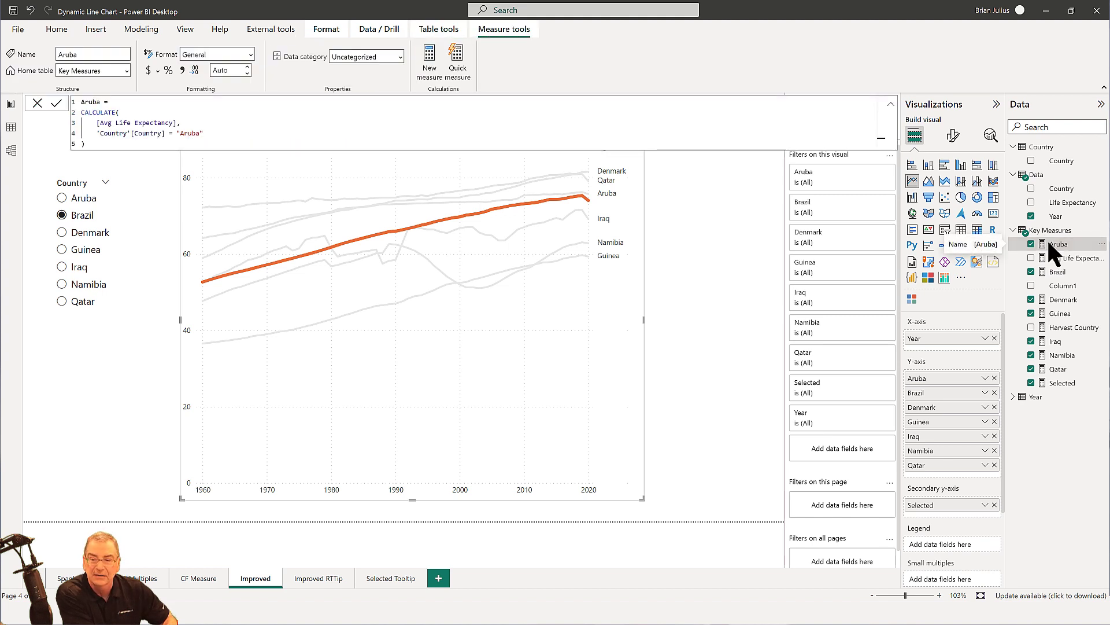
{"action": "left_click", "coordinate": [1060, 266]}
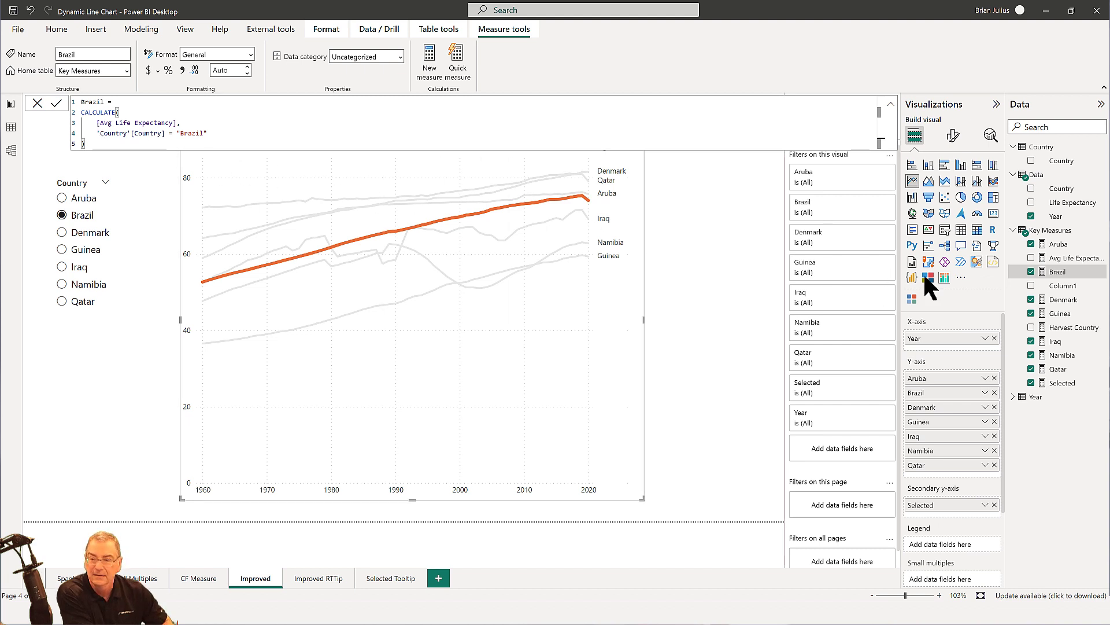
{"action": "left_click", "coordinate": [1055, 299]}
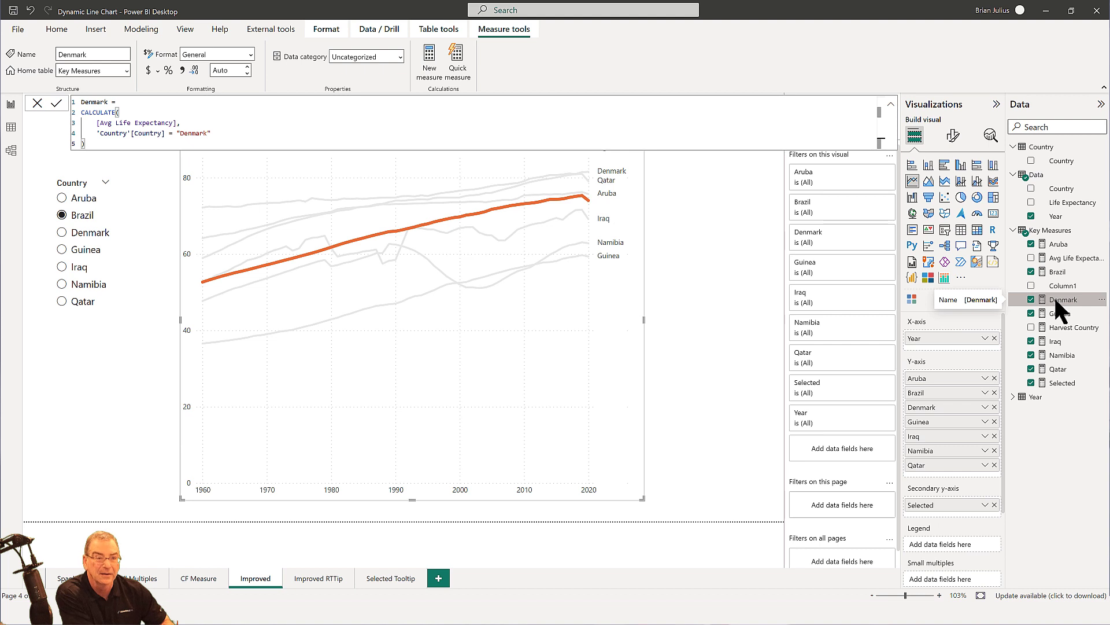
{"action": "left_click", "coordinate": [1059, 308]}
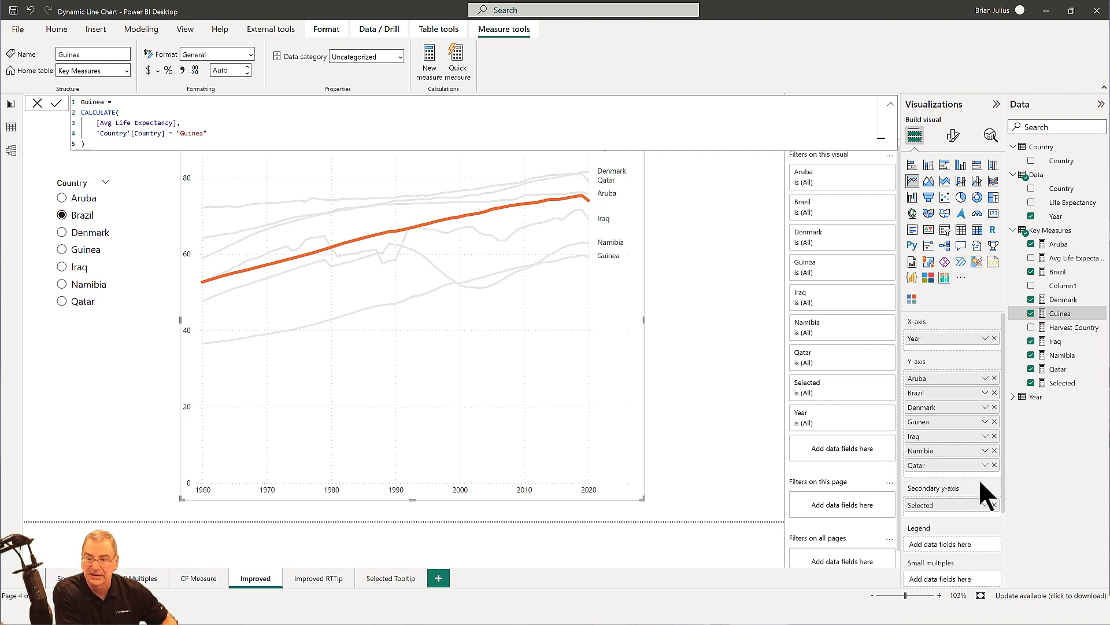
Step: Display the Selected measure's CALCULATE/FILTER formula using Harvest Country
{"action": "left_click", "coordinate": [1061, 382]}
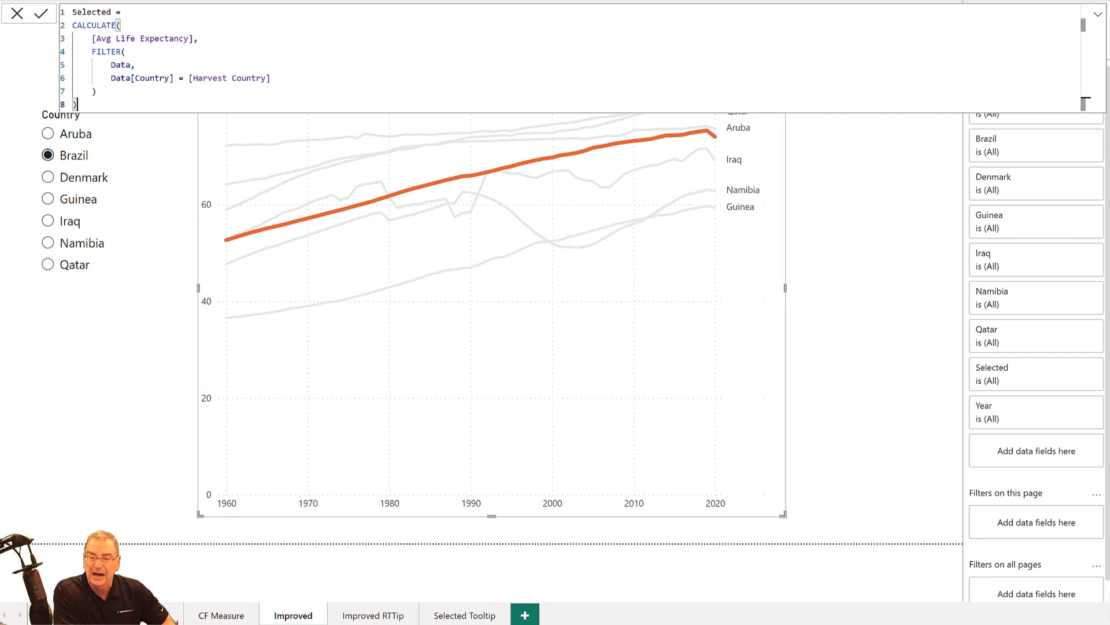
{"action": "left_click", "coordinate": [1027, 60]}
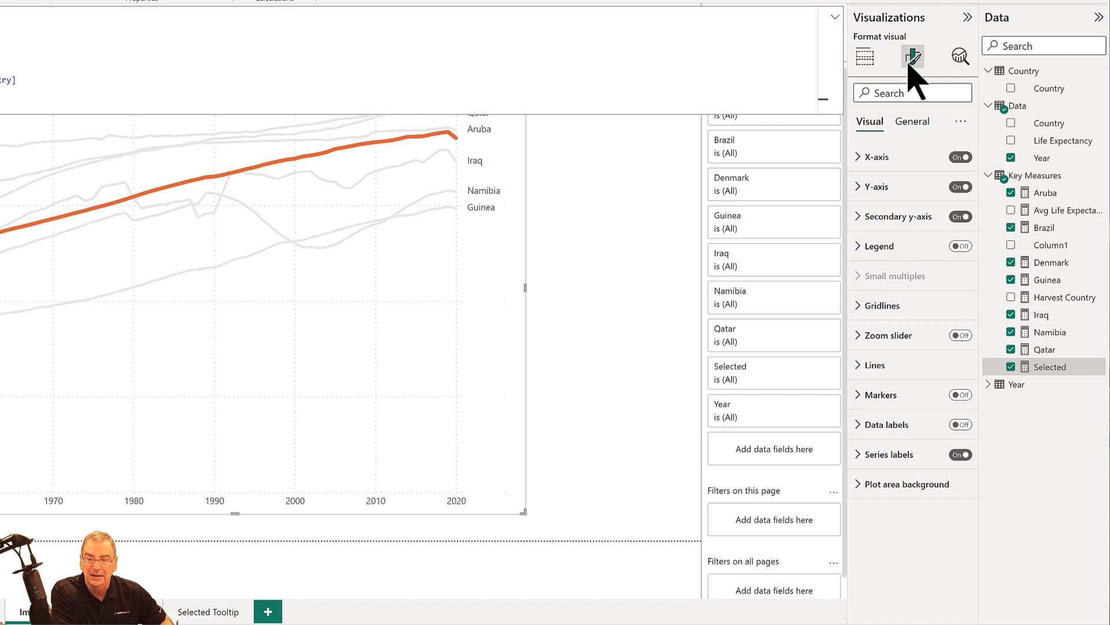
{"action": "left_click", "coordinate": [875, 365]}
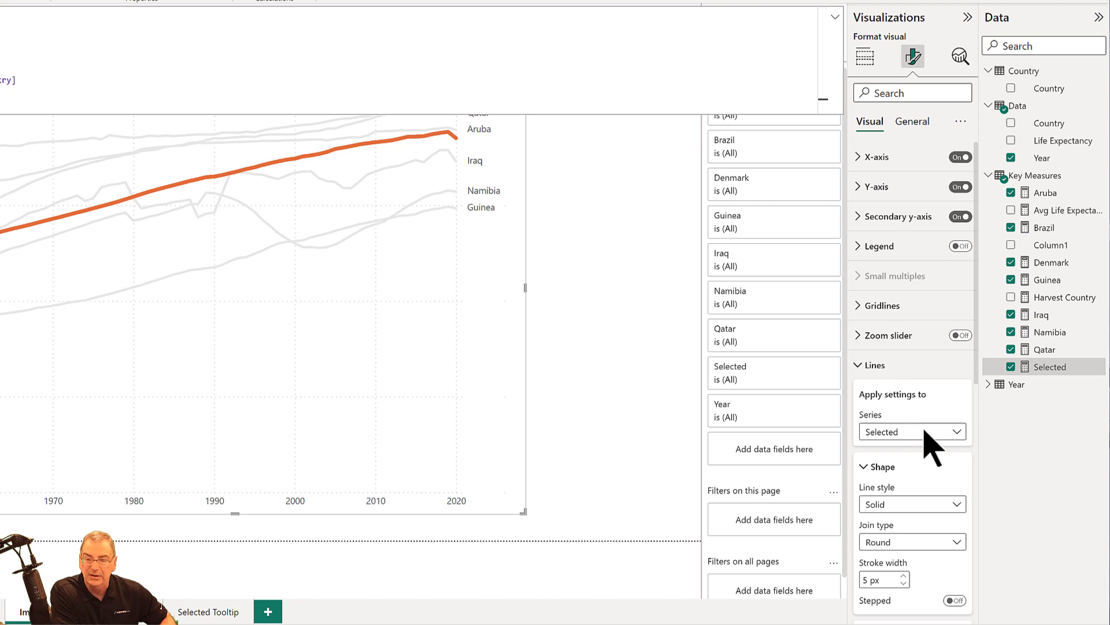
{"action": "scroll", "coordinate": [928, 445], "scroll_direction": "down", "scroll_amount": 8}
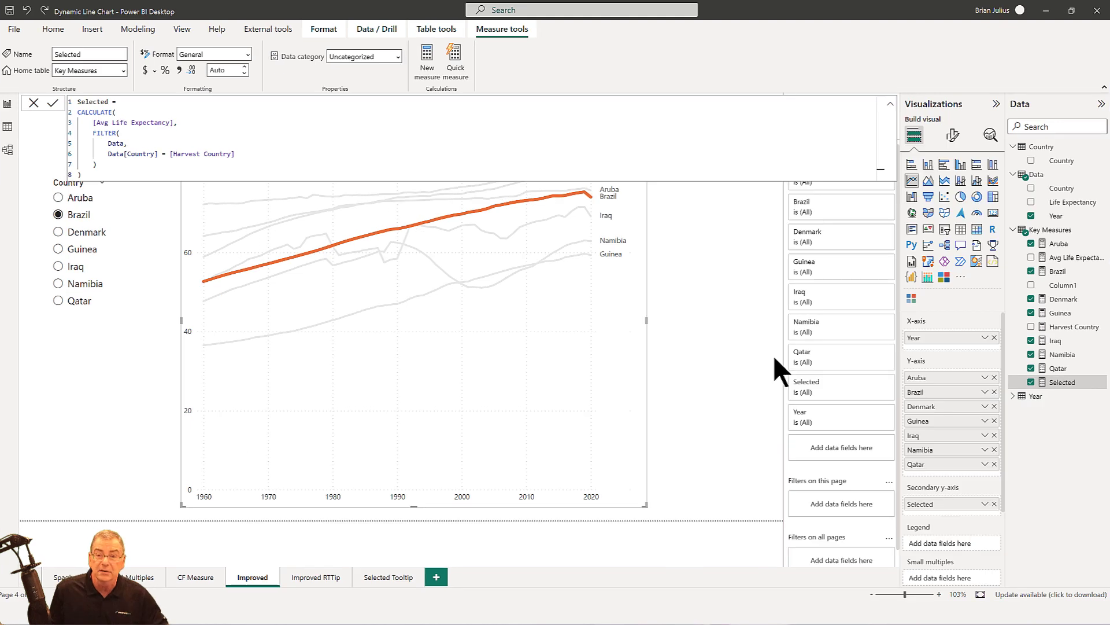
Step: Show the chart's Secondary y-axis range, set from 0 to 85
{"action": "left_click", "coordinate": [949, 137]}
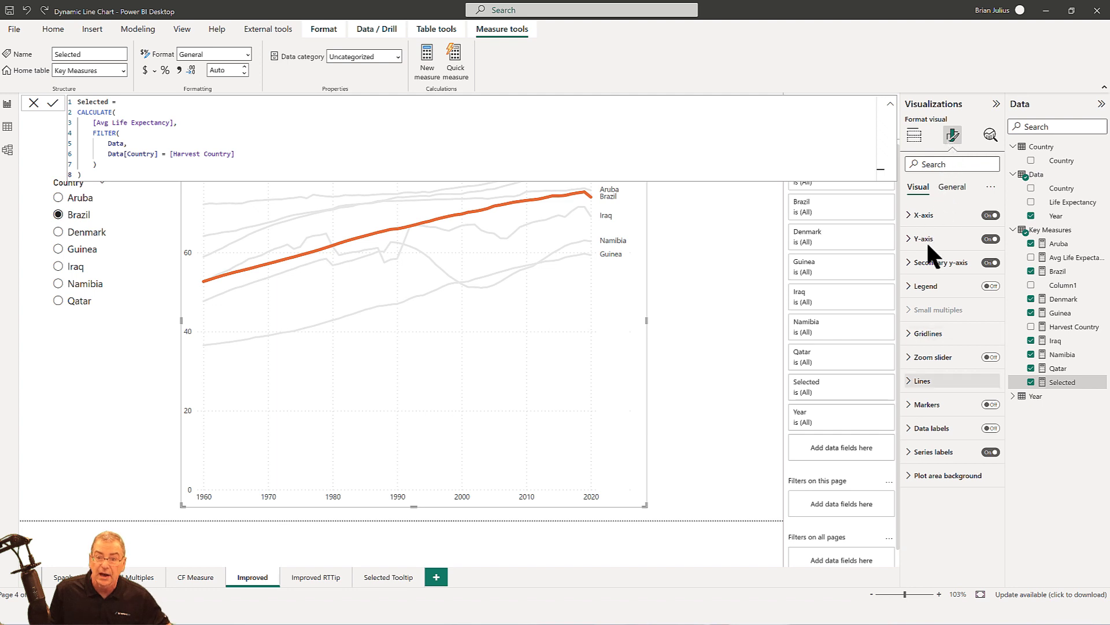
{"action": "left_click", "coordinate": [925, 257]}
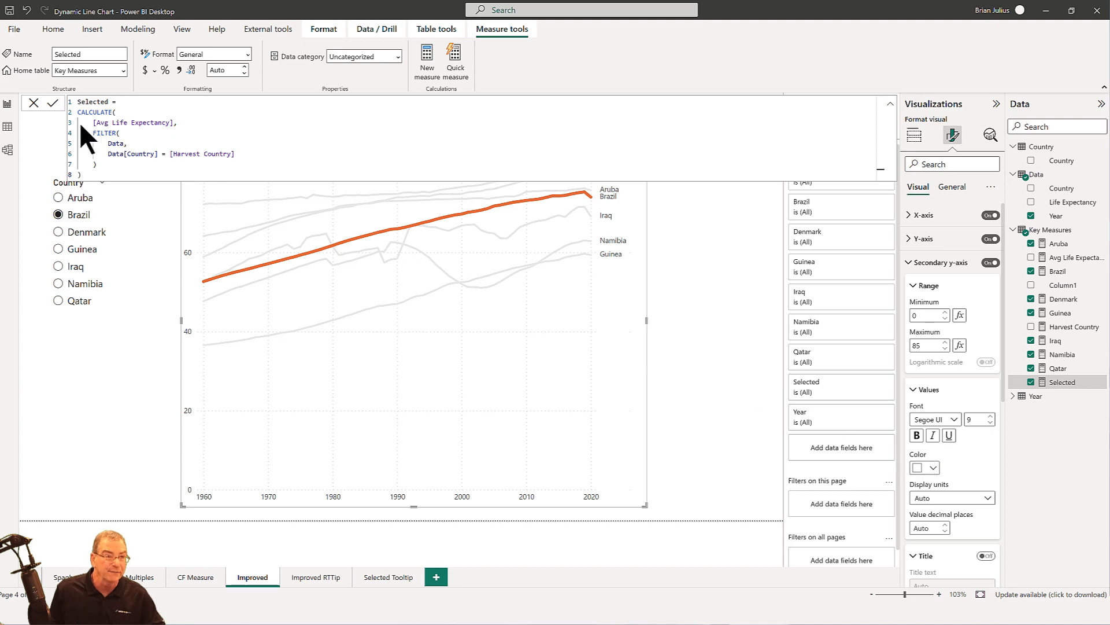
Step: Cancel the formula edit and test slicer highlights for Aruba, Denmark, Iraq, Qatar, ending on Iraq
{"action": "left_click", "coordinate": [33, 103]}
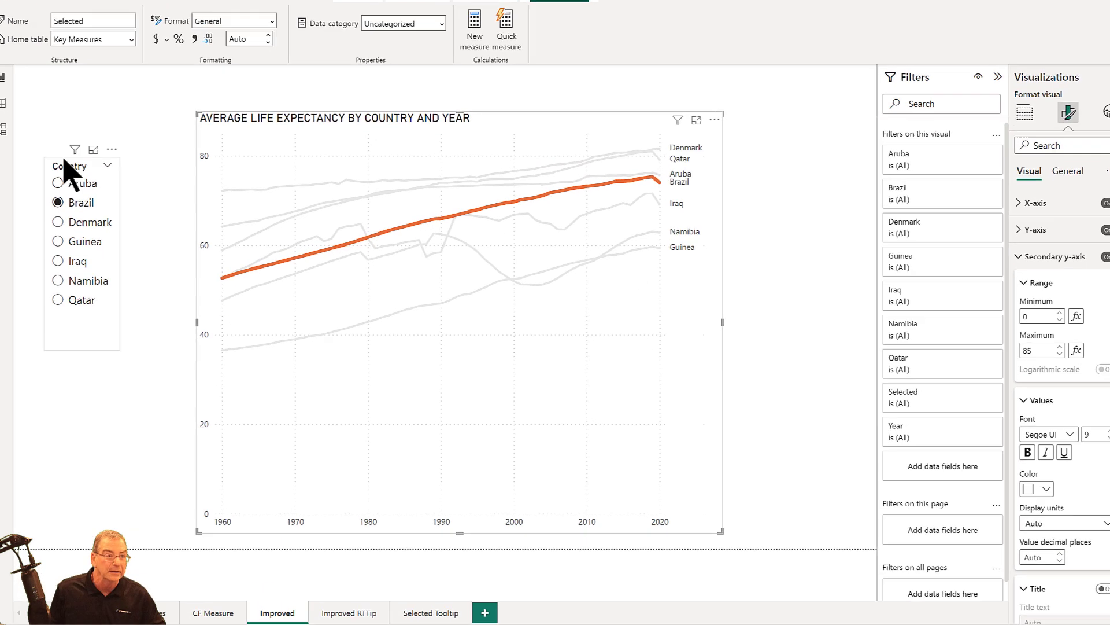
{"action": "left_click", "coordinate": [81, 149]}
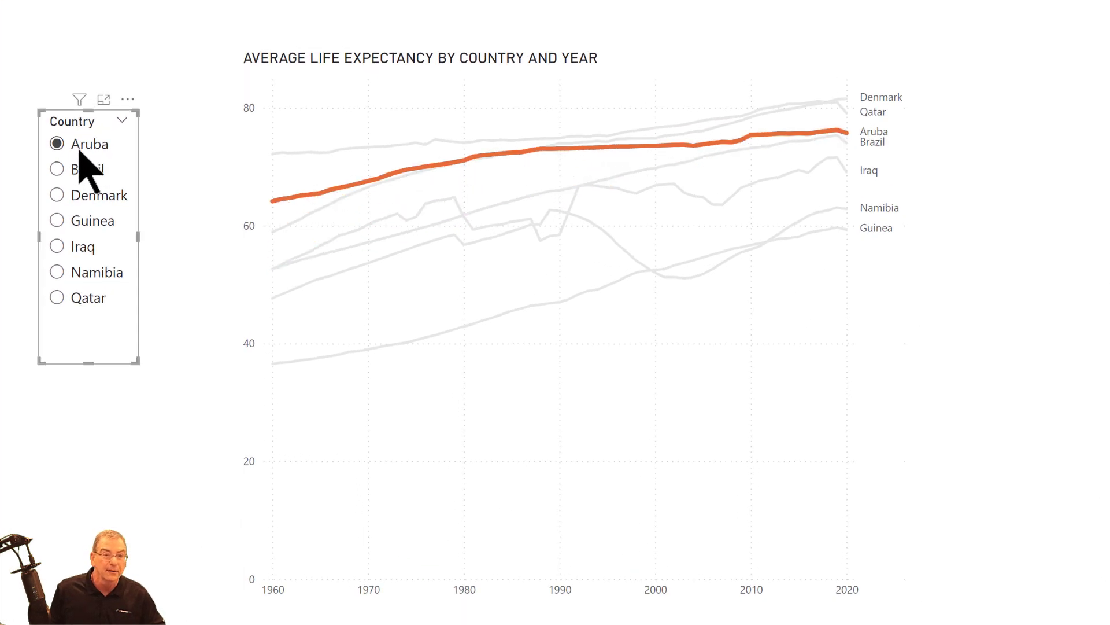
{"action": "left_click", "coordinate": [81, 195]}
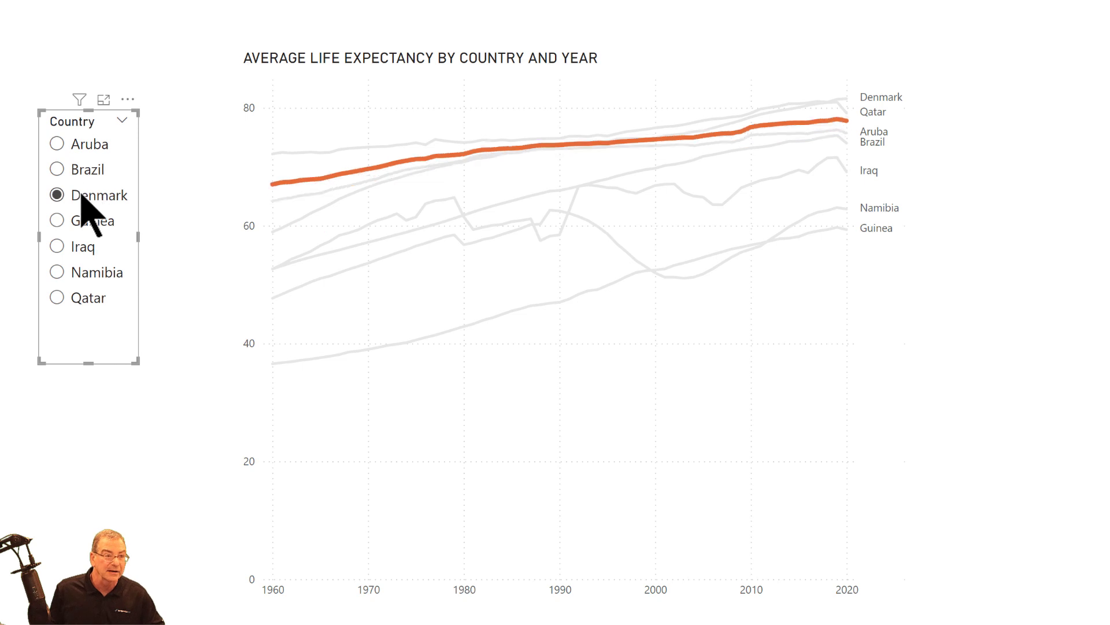
{"action": "left_click", "coordinate": [86, 245]}
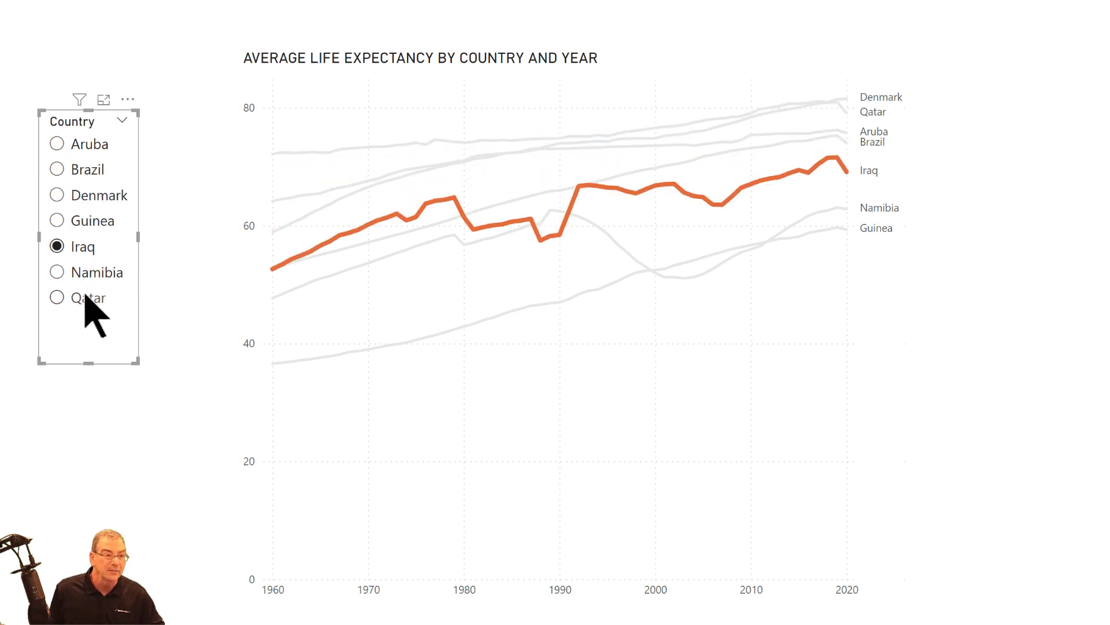
{"action": "left_click", "coordinate": [86, 297]}
{"action": "left_click", "coordinate": [90, 248]}
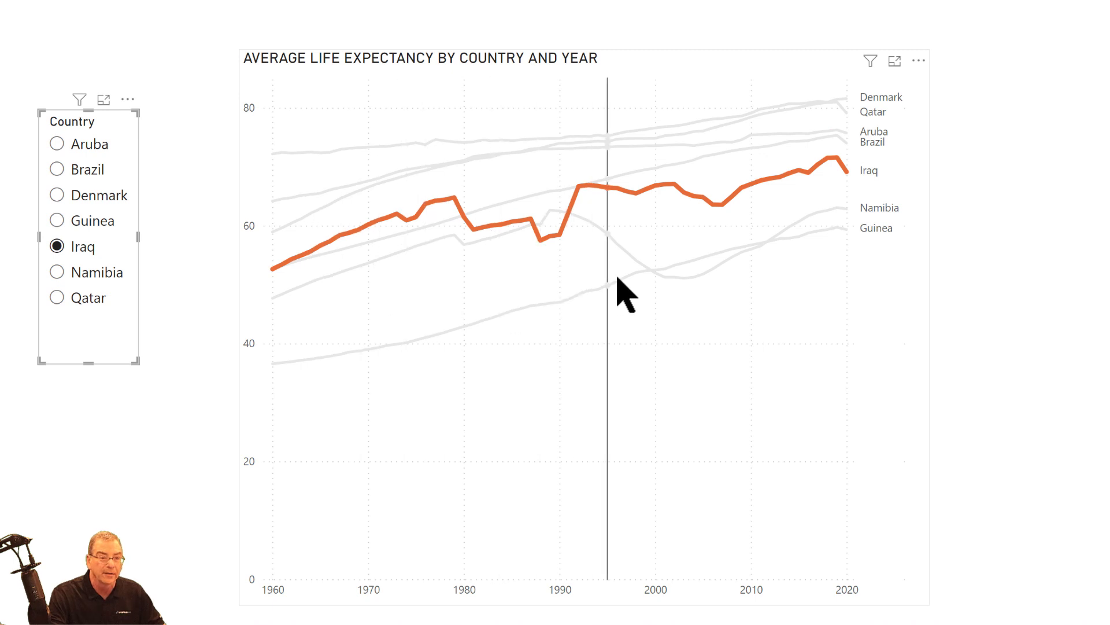
{"action": "mouse_move", "coordinate": [617, 278]}
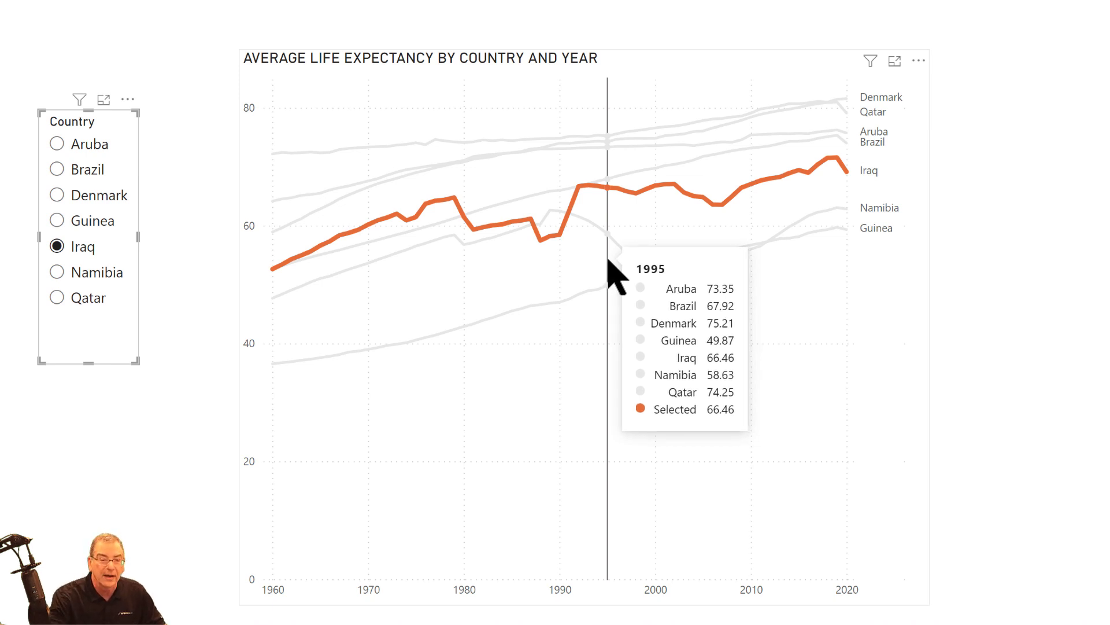
{"action": "left_click", "coordinate": [609, 259]}
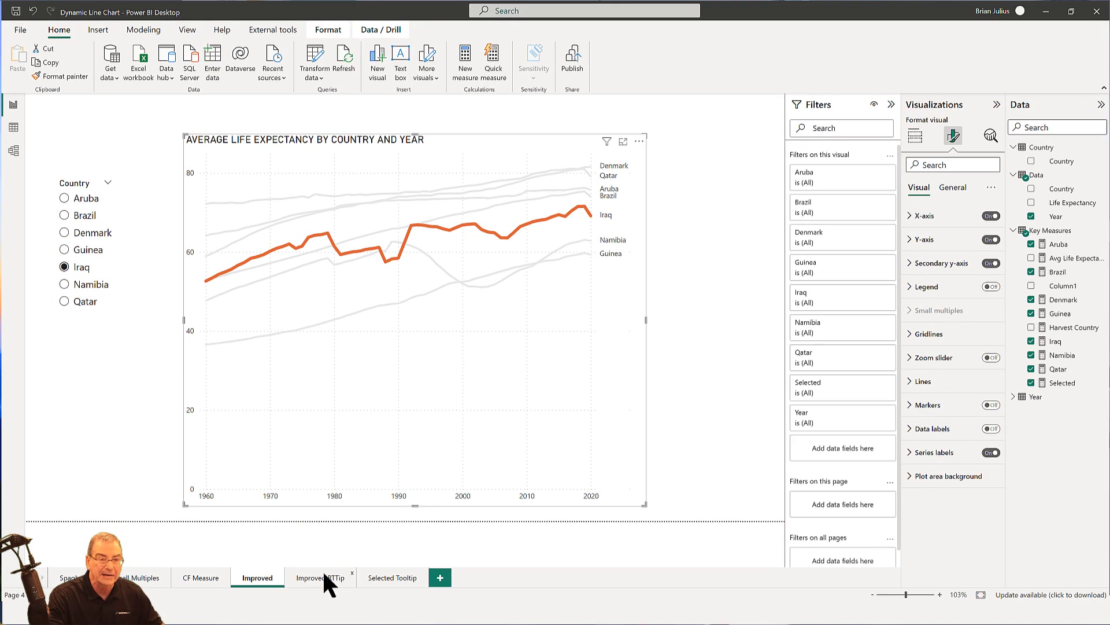
Step: Show Brazil's report tooltip on the Improved RTTip chart: 72.04 life expectancy for 2006
{"action": "left_click", "coordinate": [325, 579]}
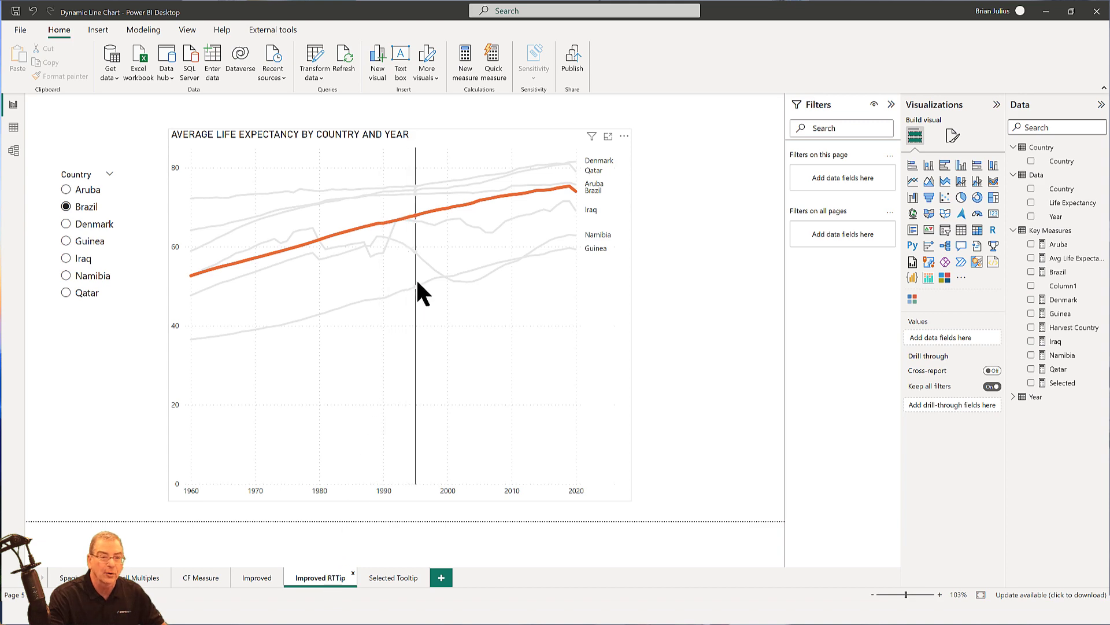
{"action": "mouse_move", "coordinate": [420, 252]}
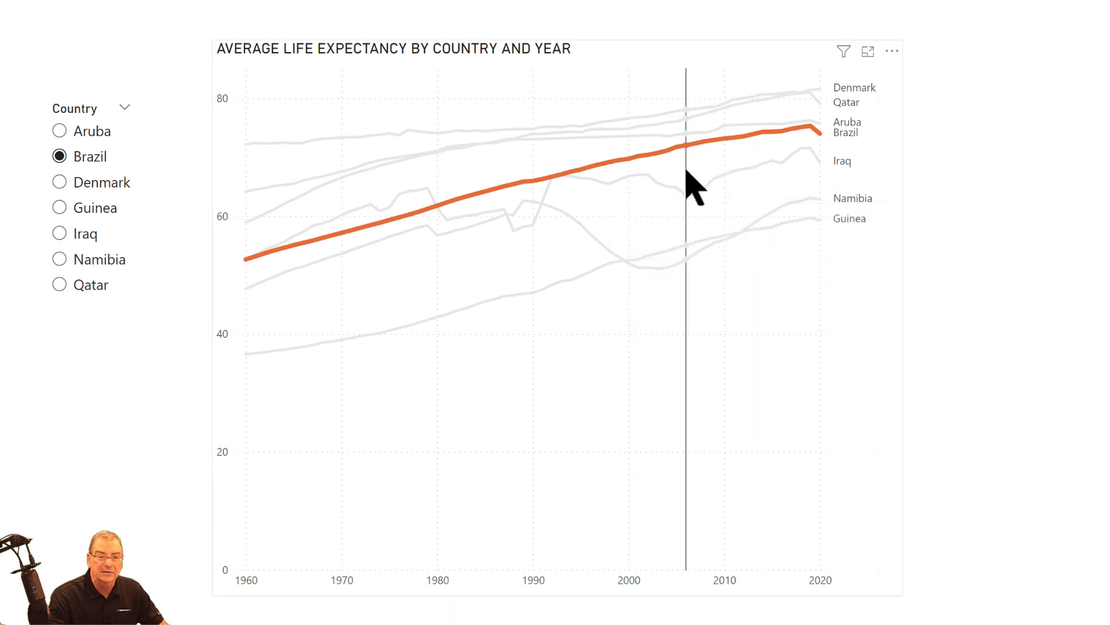
{"action": "mouse_move", "coordinate": [694, 185]}
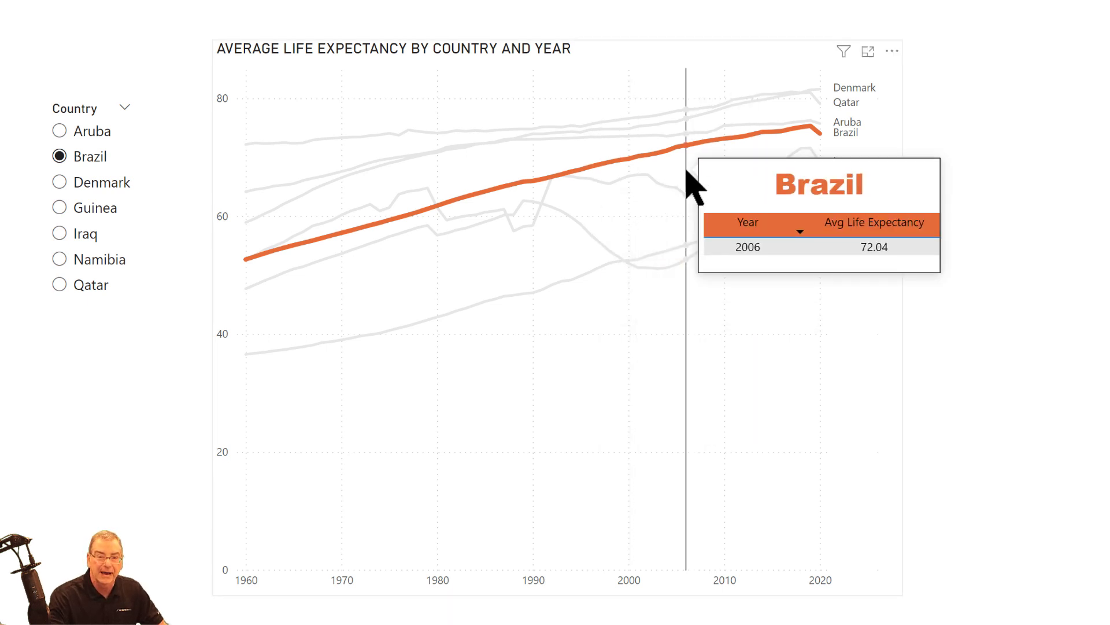